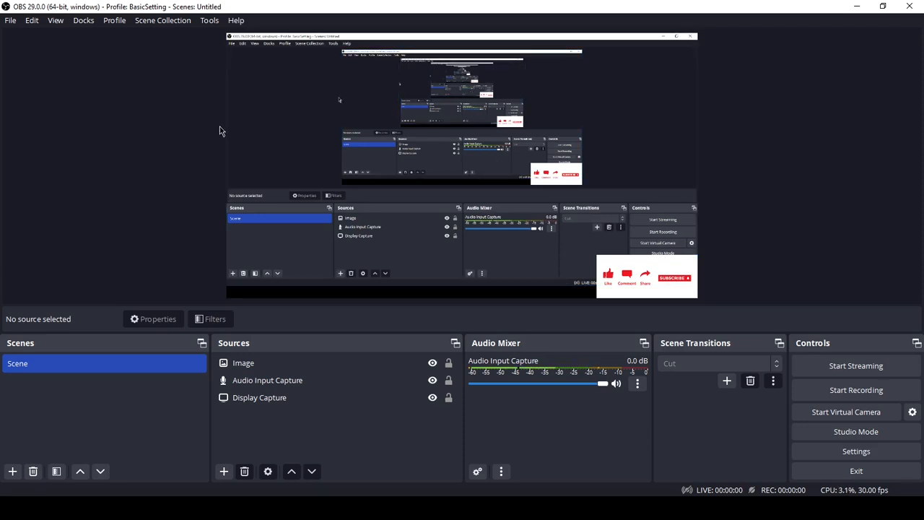
Run the Auto-Configuration Wizard optimized just for recording, keep its default video settings, and apply the resulting settings.
{"action": "left_click", "coordinate": [209, 20]}
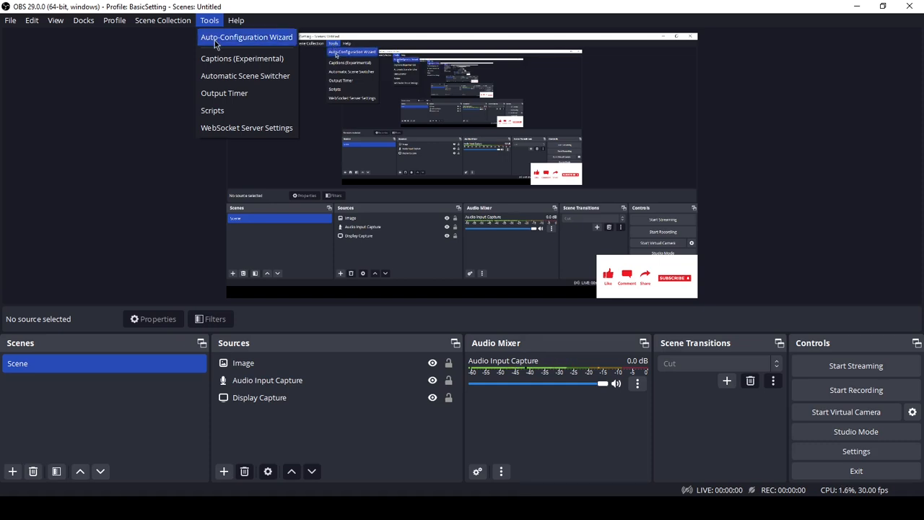
{"action": "left_click", "coordinate": [214, 40]}
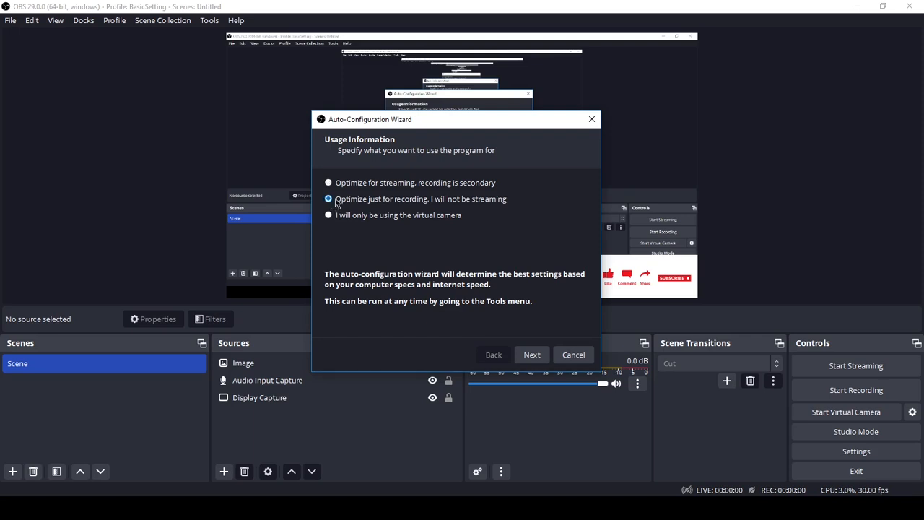
{"action": "left_click", "coordinate": [530, 357]}
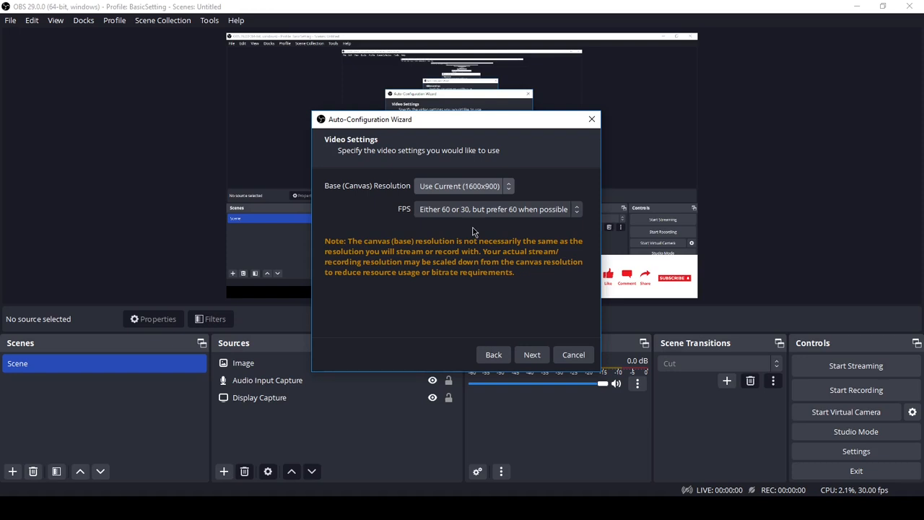
{"action": "left_click", "coordinate": [532, 354]}
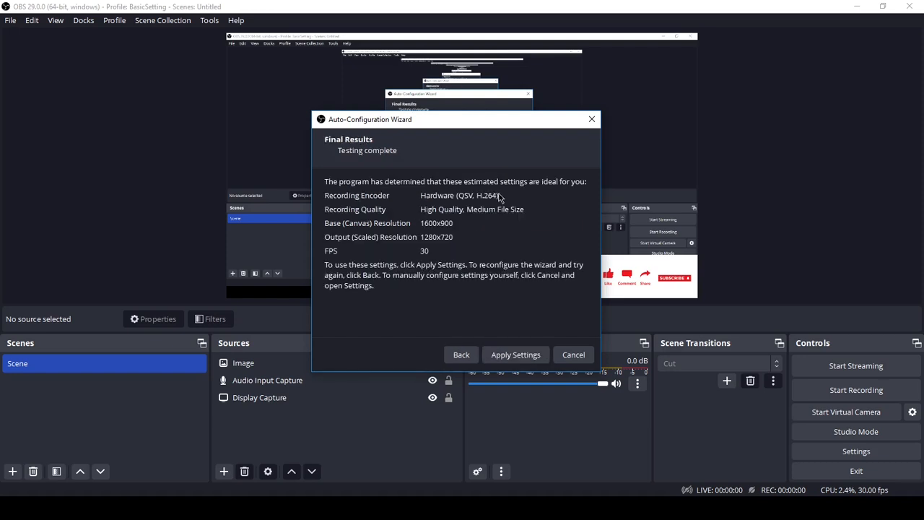
{"action": "left_click", "coordinate": [512, 357]}
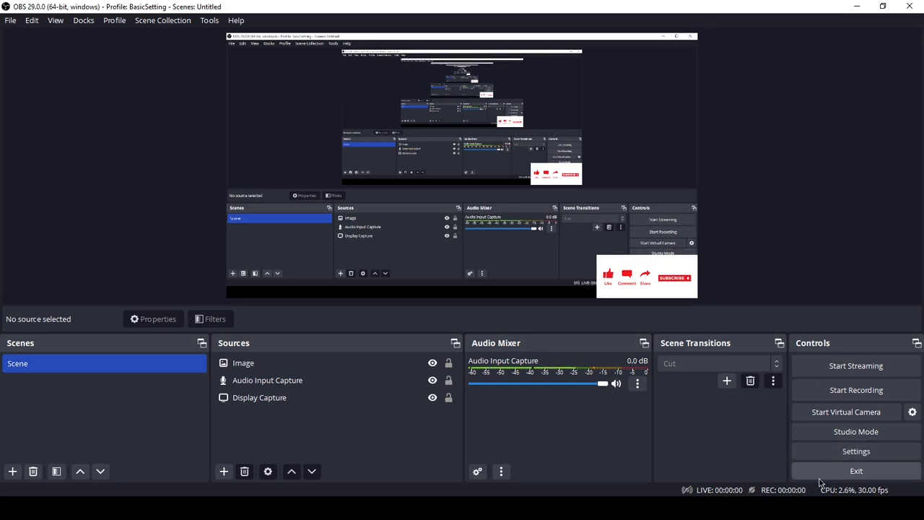
Open the OBS Video settings and check the screen resolution in the Windows display settings.
{"action": "left_click", "coordinate": [858, 453]}
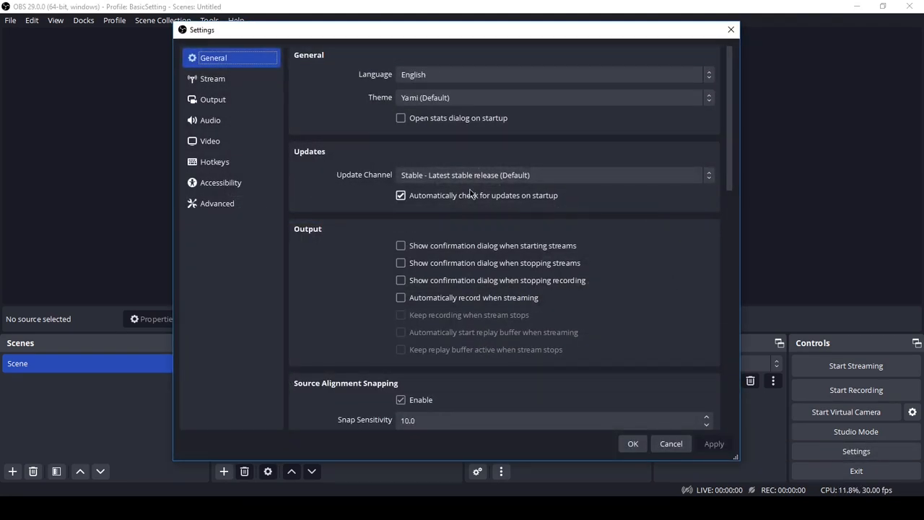
{"action": "left_click", "coordinate": [214, 145]}
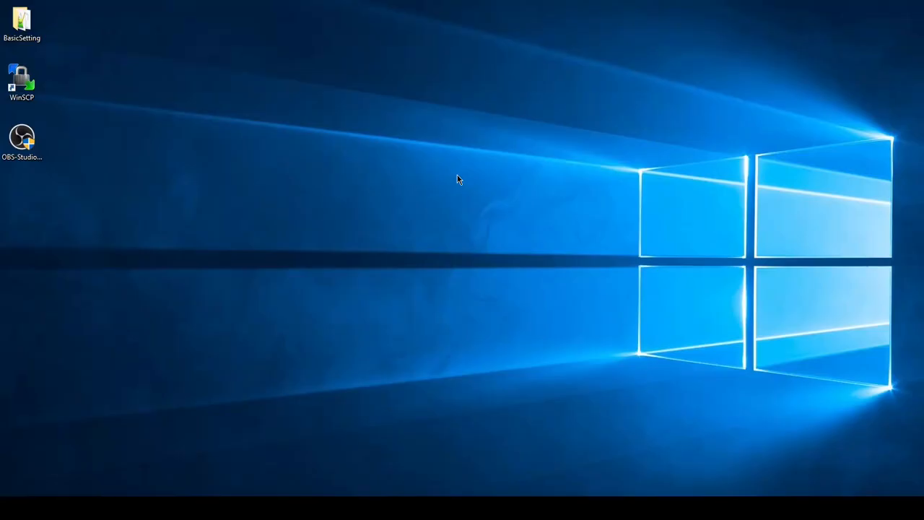
{"action": "right_click", "coordinate": [287, 157]}
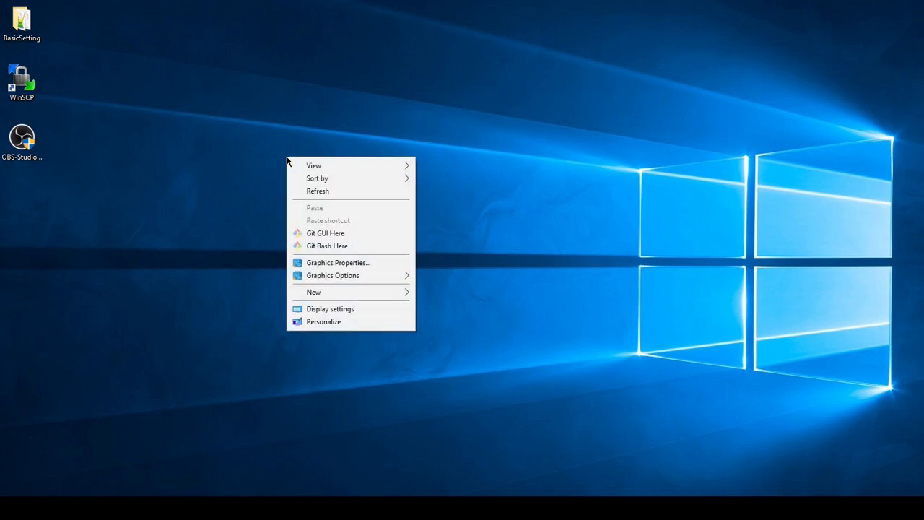
{"action": "left_click", "coordinate": [333, 310]}
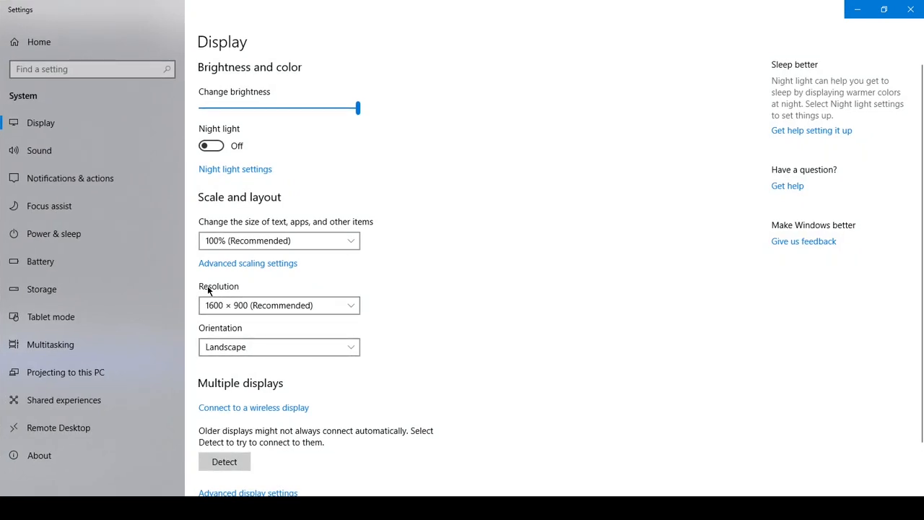
{"action": "left_click", "coordinate": [248, 305]}
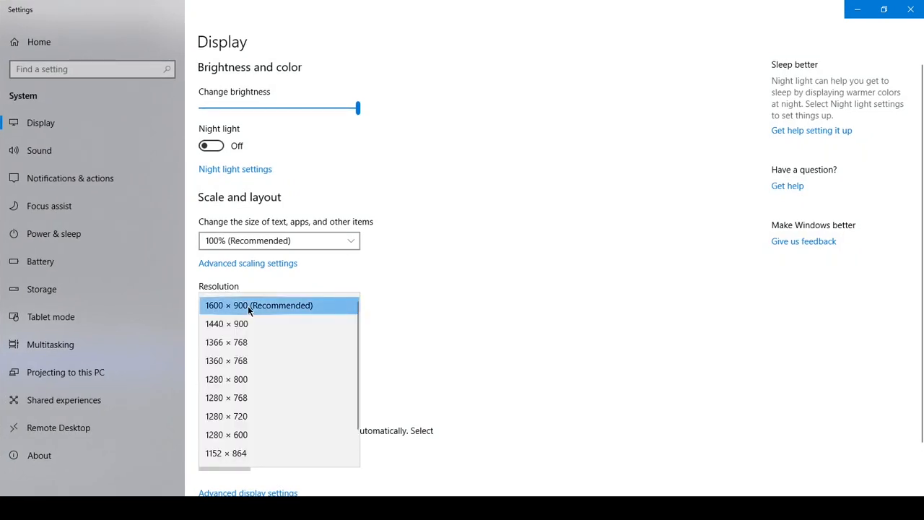
{"action": "left_click", "coordinate": [248, 305]}
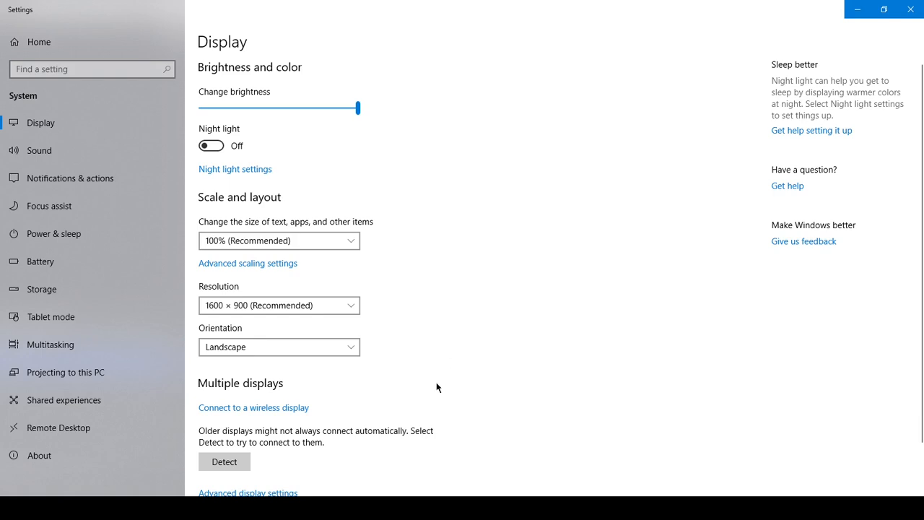
Switch back to OBS and set the Output (Scaled) Resolution to 1600x900, keeping the common FPS value at 30.
{"action": "key", "text": "alt+Tab"}
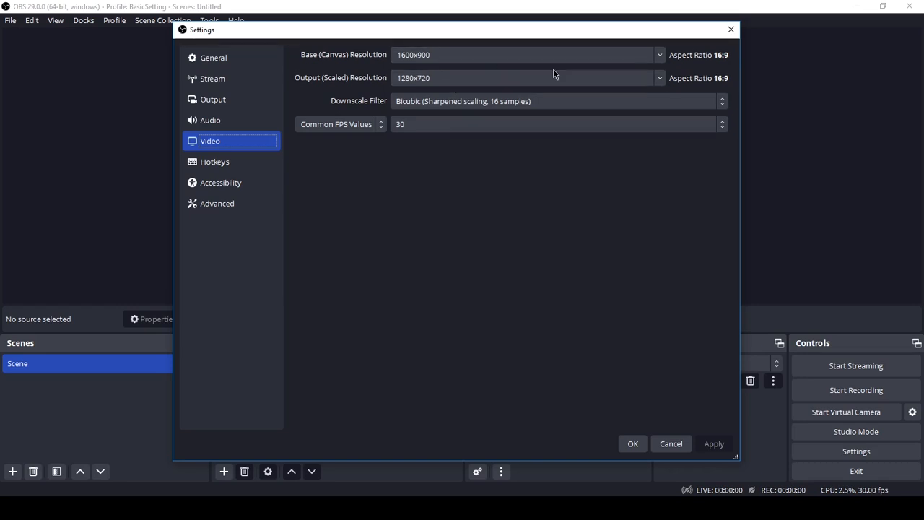
{"action": "left_click", "coordinate": [660, 78]}
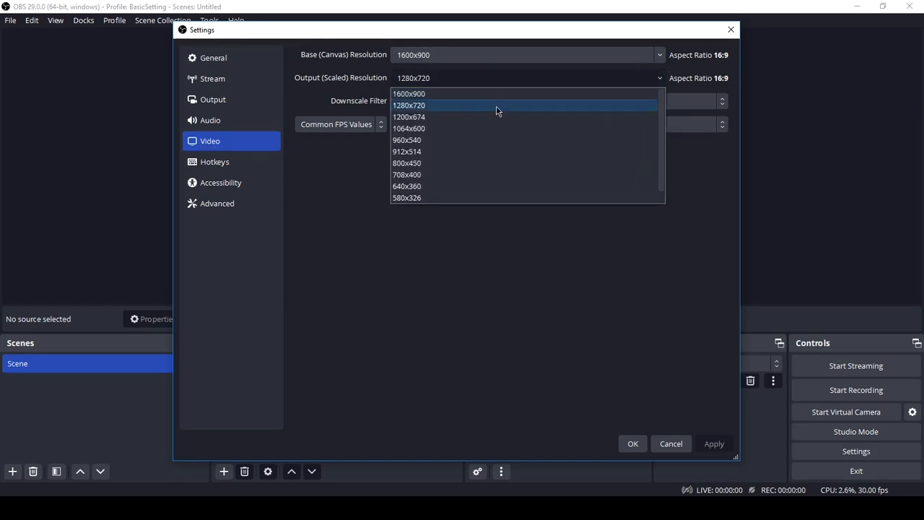
{"action": "left_click", "coordinate": [424, 96]}
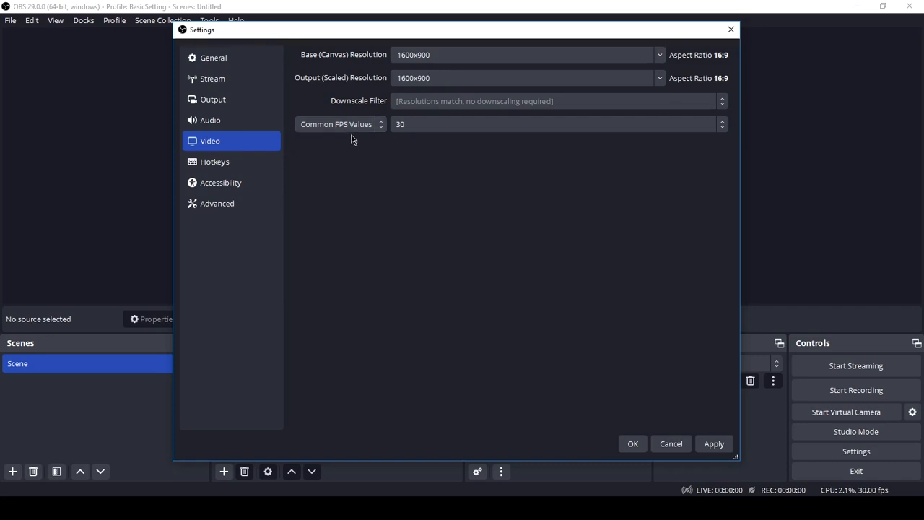
{"action": "left_click", "coordinate": [411, 129]}
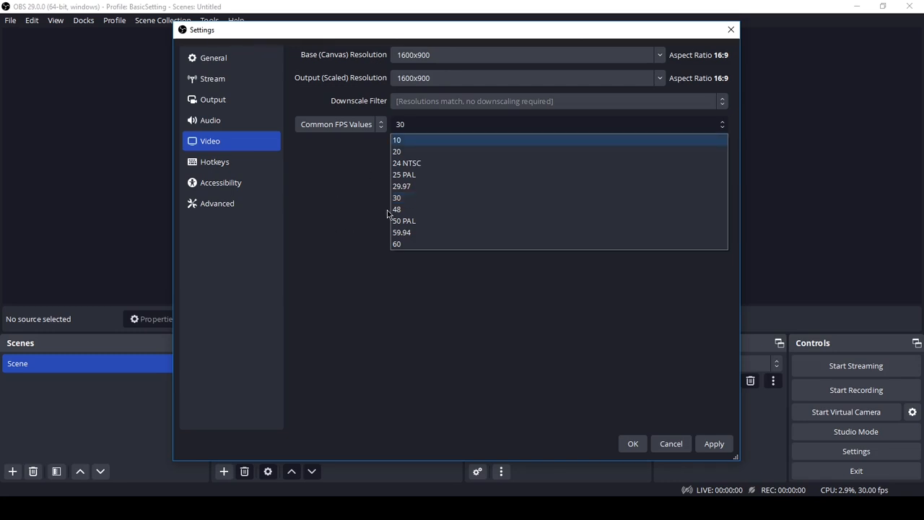
{"action": "left_click", "coordinate": [345, 200]}
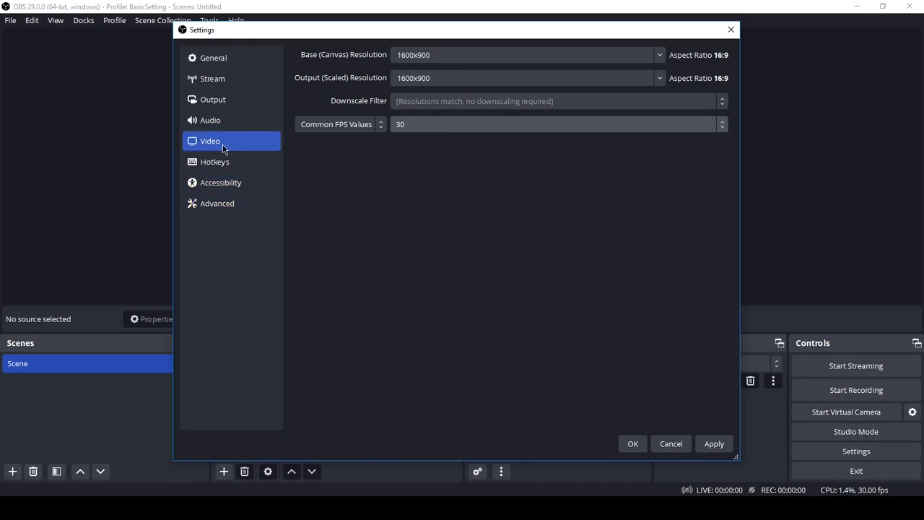
Change the Output settings to the Advanced output mode.
{"action": "left_click", "coordinate": [214, 97]}
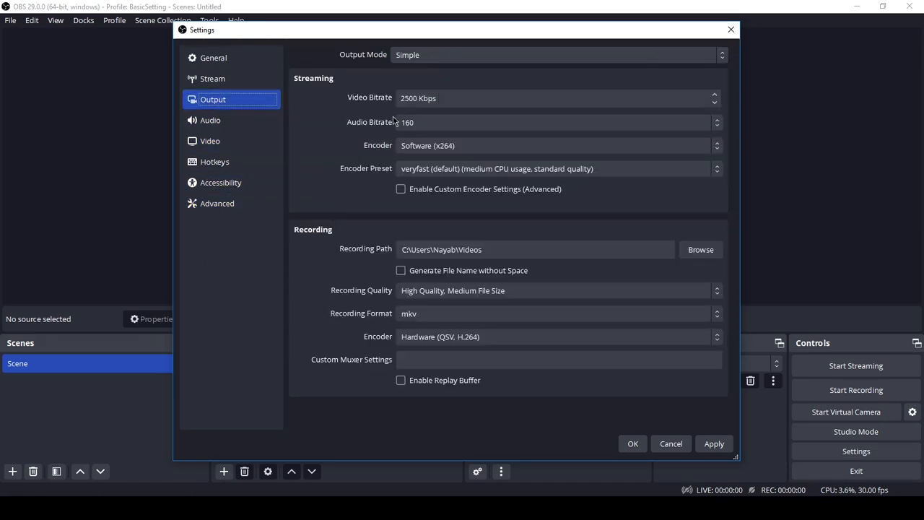
{"action": "left_click", "coordinate": [429, 56]}
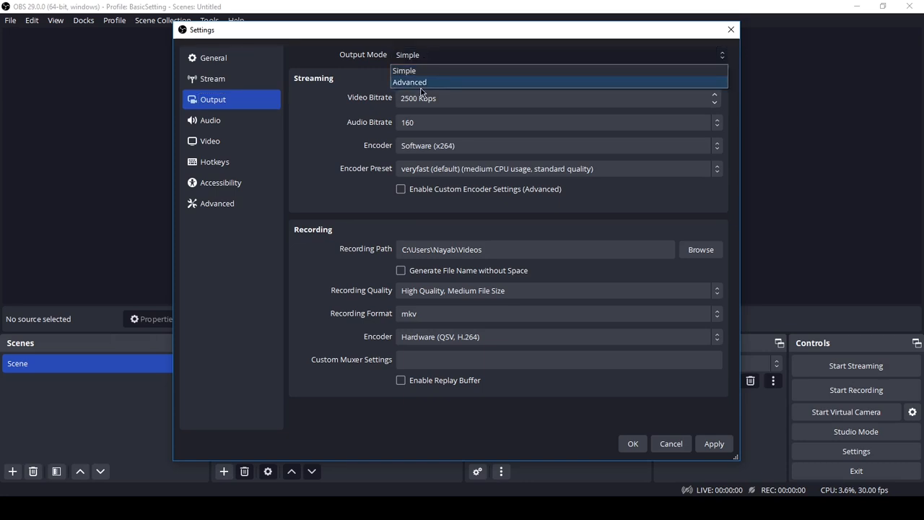
{"action": "left_click", "coordinate": [423, 83]}
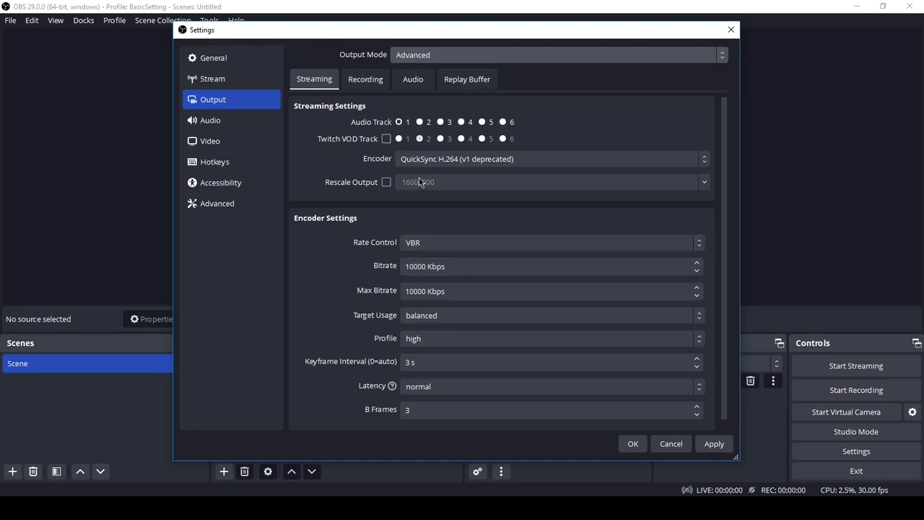
Review the recording path in the Recording output settings and set the recording encoder to QuickSync H.264.
{"action": "left_click", "coordinate": [361, 82]}
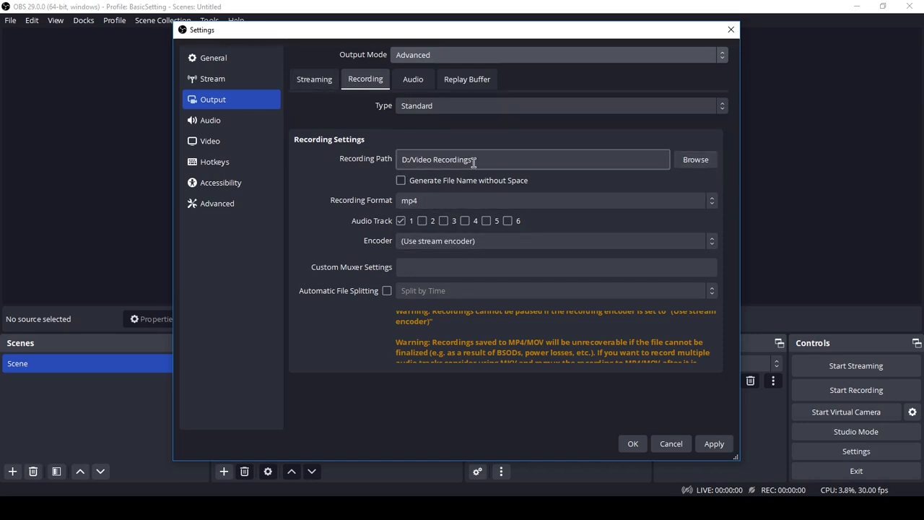
{"action": "left_click_drag", "start_coordinate": [472, 159], "coordinate": [406, 160]}
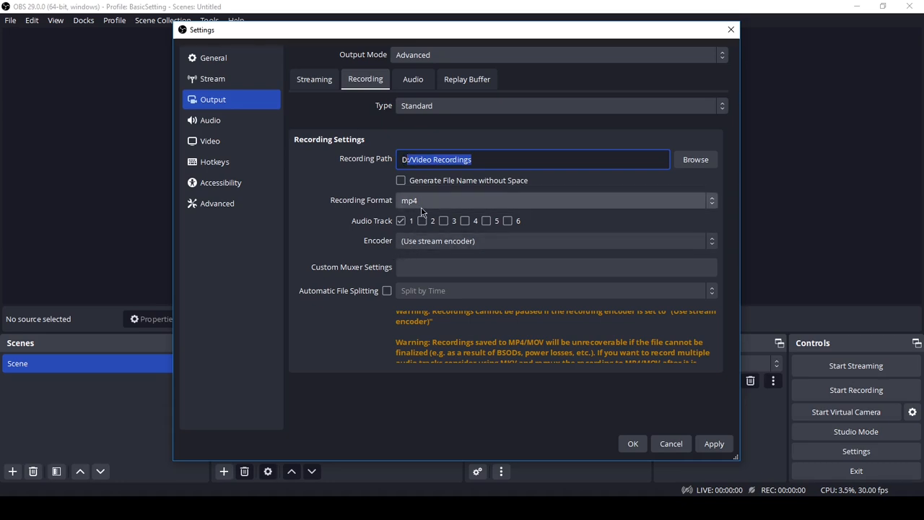
{"action": "left_click", "coordinate": [327, 234]}
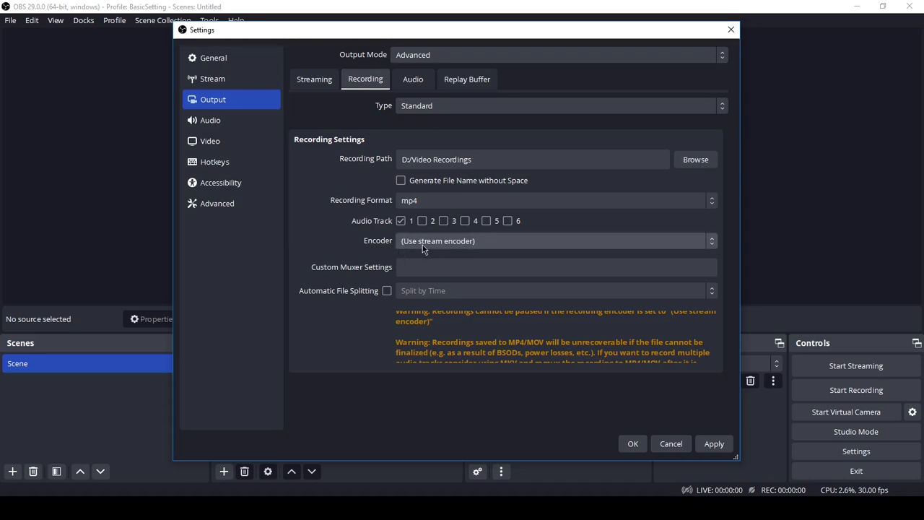
{"action": "left_click", "coordinate": [452, 243]}
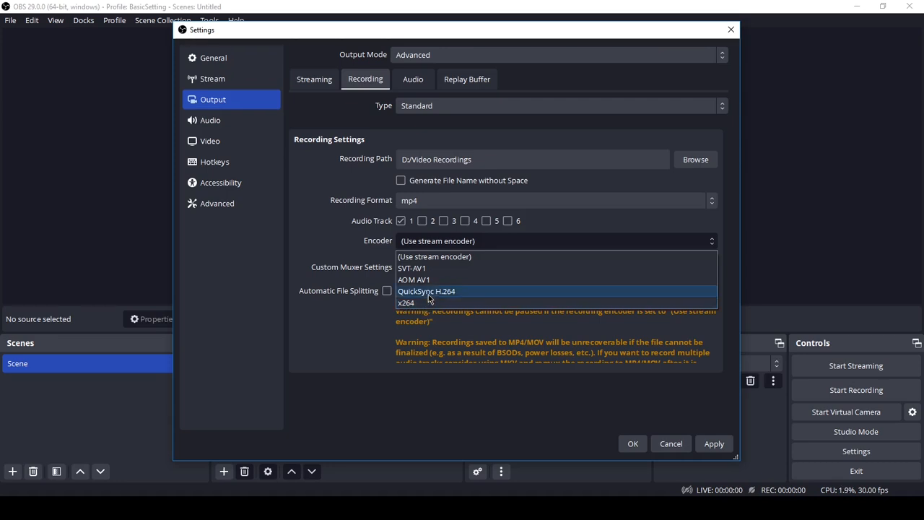
{"action": "left_click", "coordinate": [429, 293]}
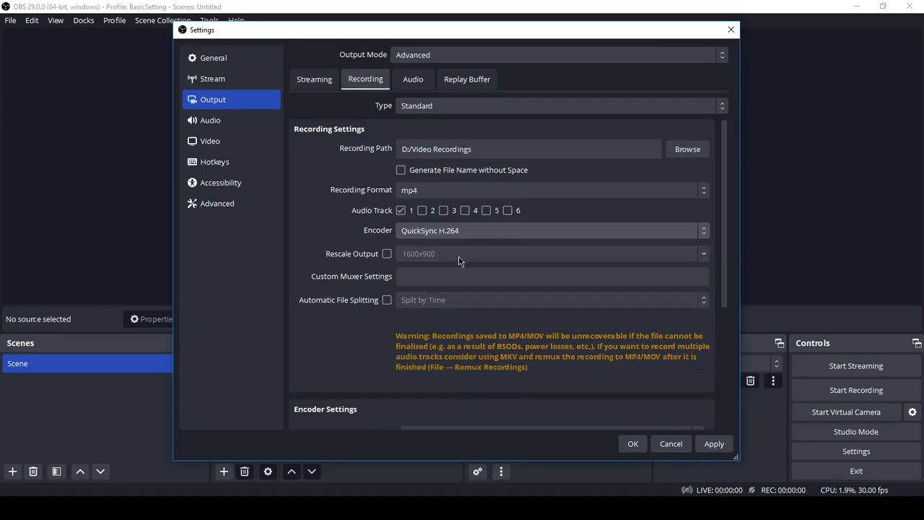
Set the recording encoder's Rate Control to VBR.
{"action": "left_click_drag", "start_coordinate": [723, 221], "coordinate": [724, 322]}
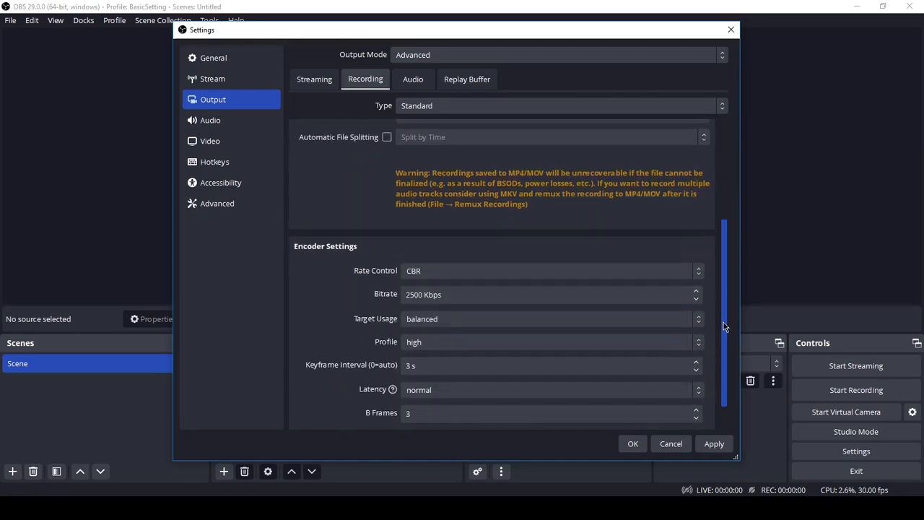
{"action": "left_click", "coordinate": [437, 269]}
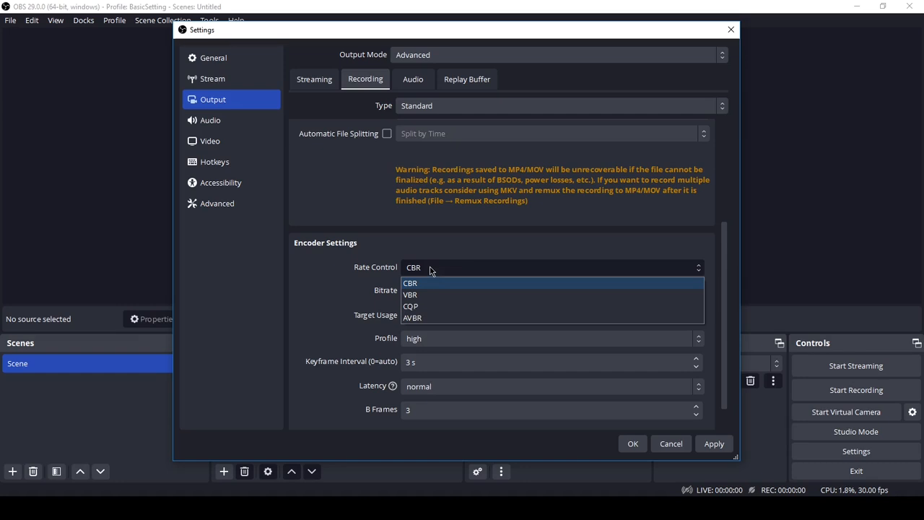
{"action": "left_click", "coordinate": [431, 269]}
{"action": "left_click", "coordinate": [431, 267]}
{"action": "left_click", "coordinate": [431, 271]}
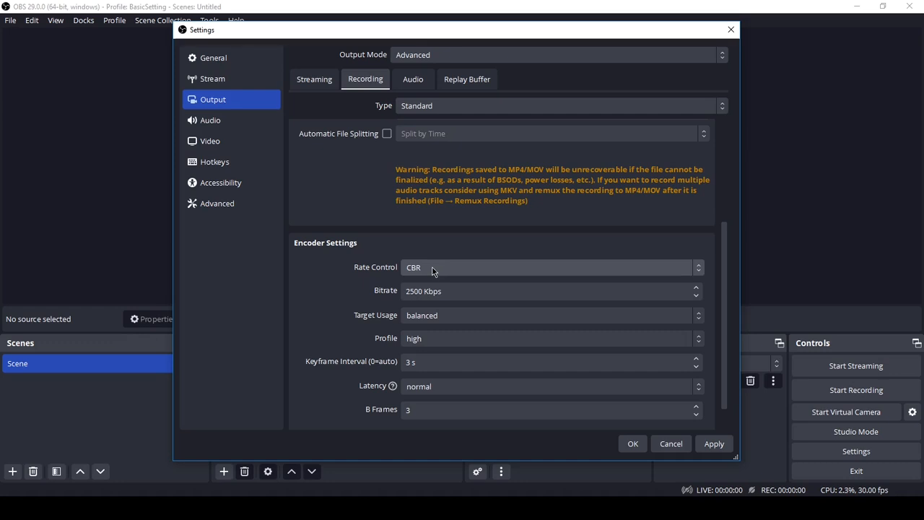
{"action": "left_click", "coordinate": [433, 270]}
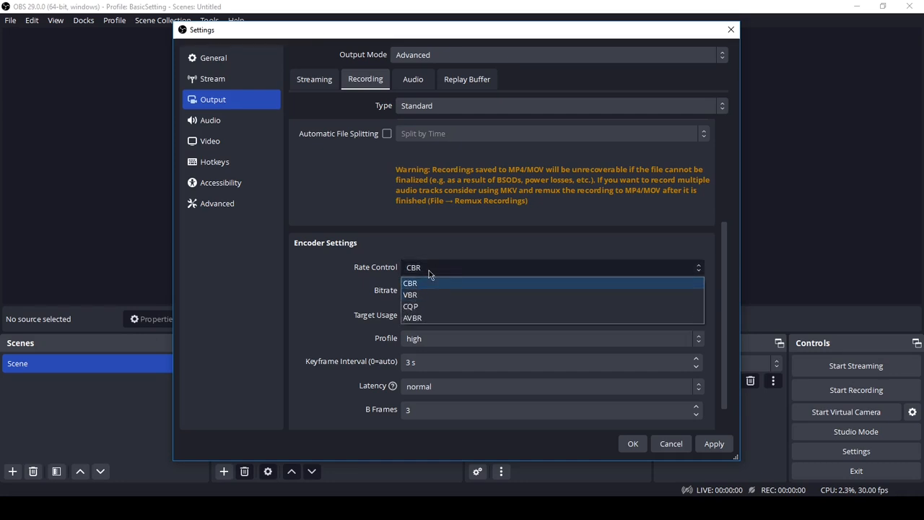
{"action": "left_click", "coordinate": [429, 271]}
{"action": "left_click", "coordinate": [422, 270]}
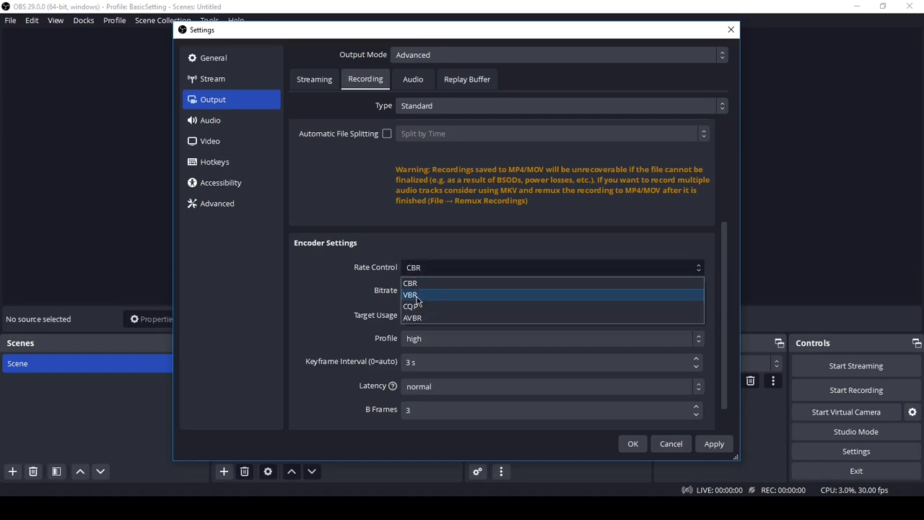
{"action": "left_click", "coordinate": [417, 296]}
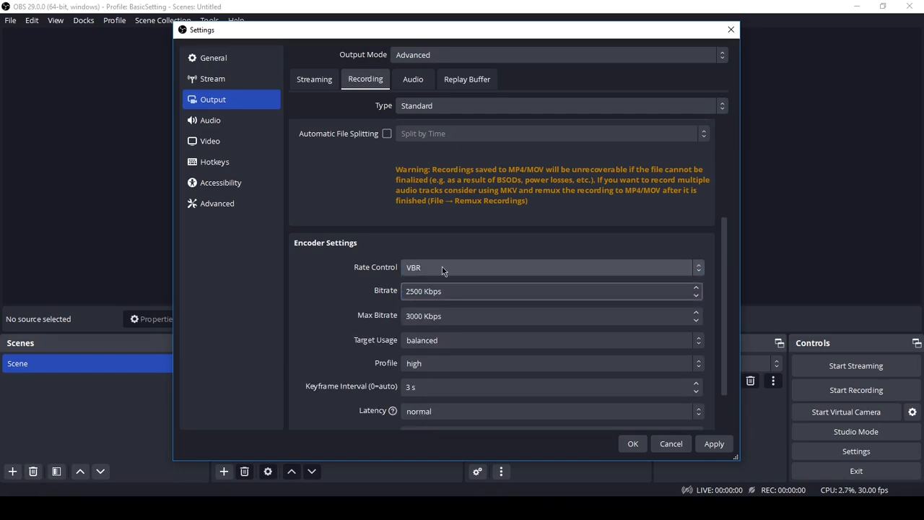
Examine the Bitrate, Max Bitrate and remaining encoder settings for recording.
{"action": "left_click_drag", "start_coordinate": [422, 292], "coordinate": [406, 316]}
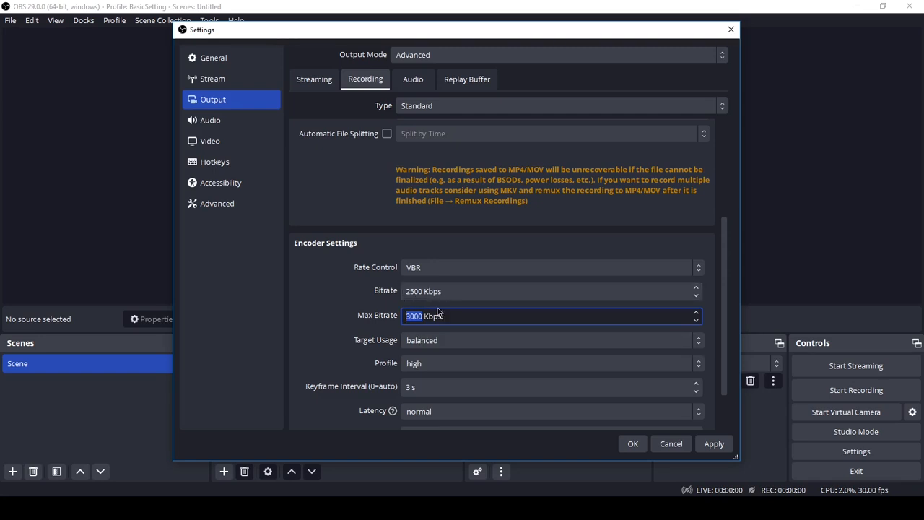
{"action": "left_click", "coordinate": [412, 291]}
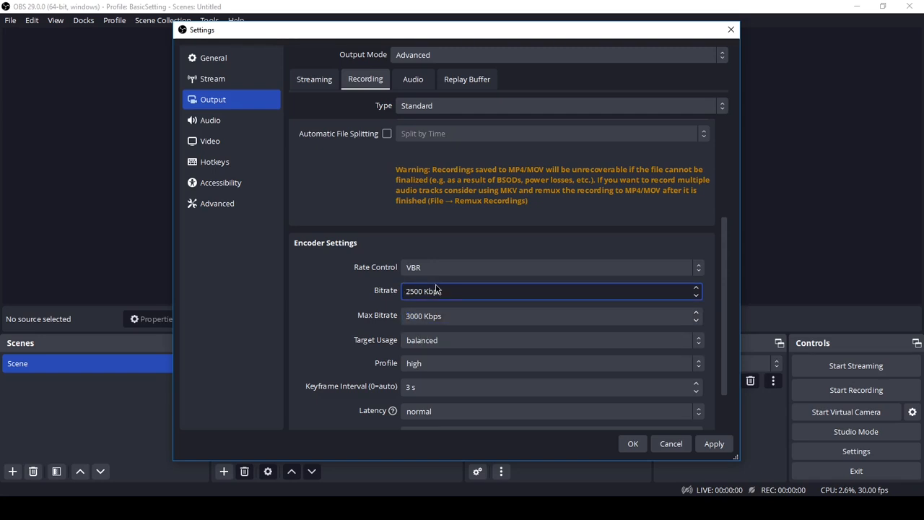
{"action": "left_click_drag", "start_coordinate": [722, 284], "coordinate": [724, 305]}
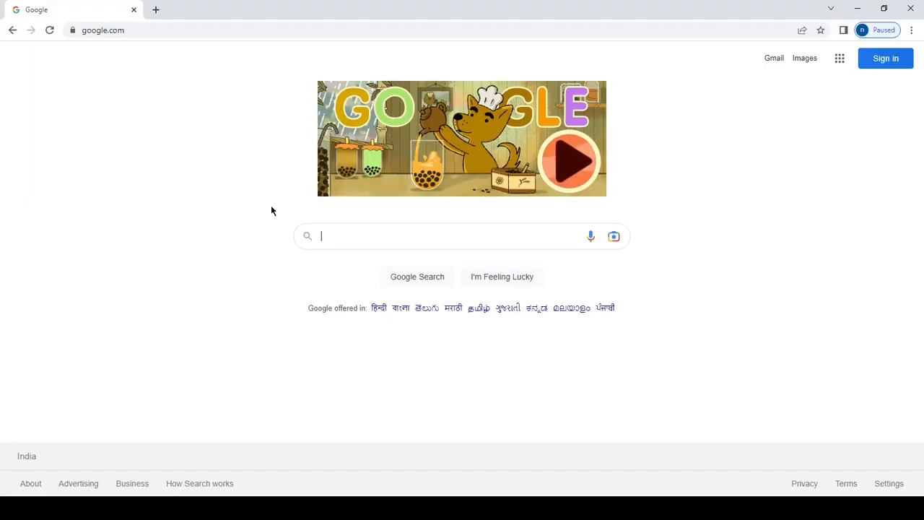
Switch to the Chrome browser and search Google for "encoding settings for youtube videos".
{"action": "left_click", "coordinate": [353, 238]}
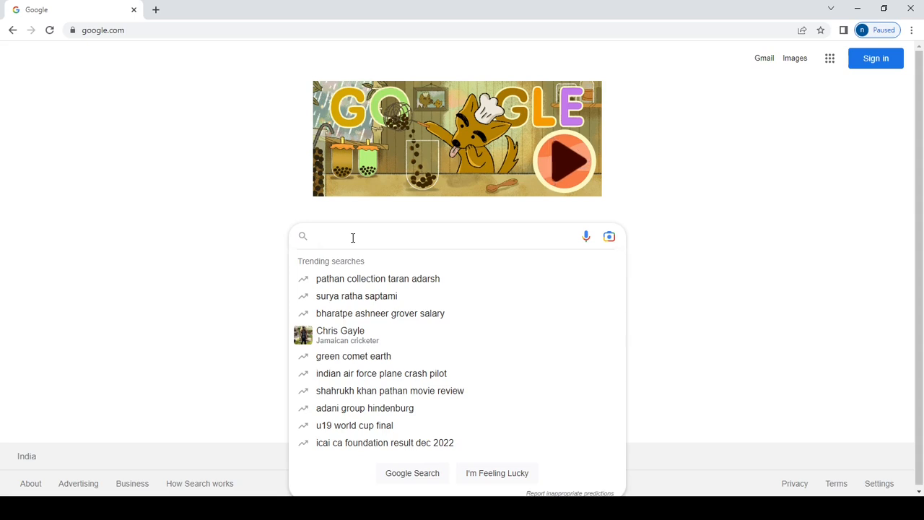
{"action": "type", "text": "encdo"}
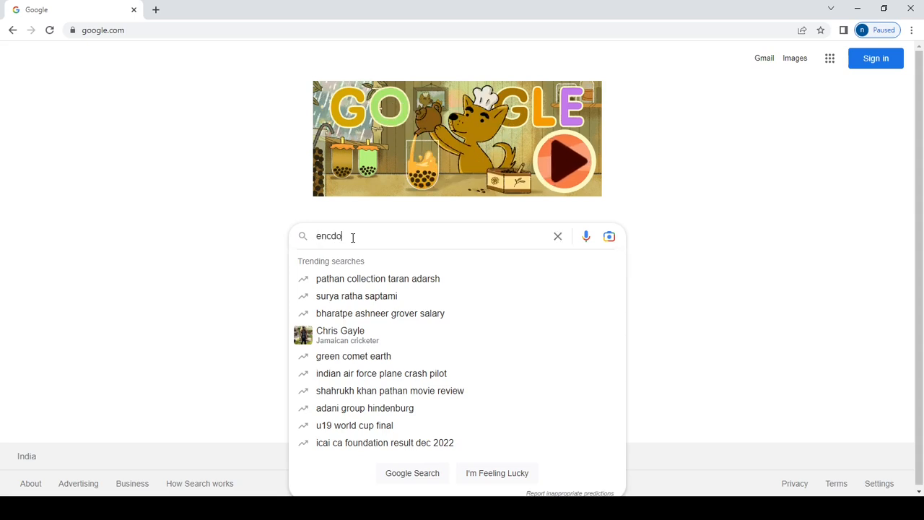
{"action": "key", "text": "BackSpace"}
{"action": "key", "text": "BackSpace"}
{"action": "type", "text": "od"}
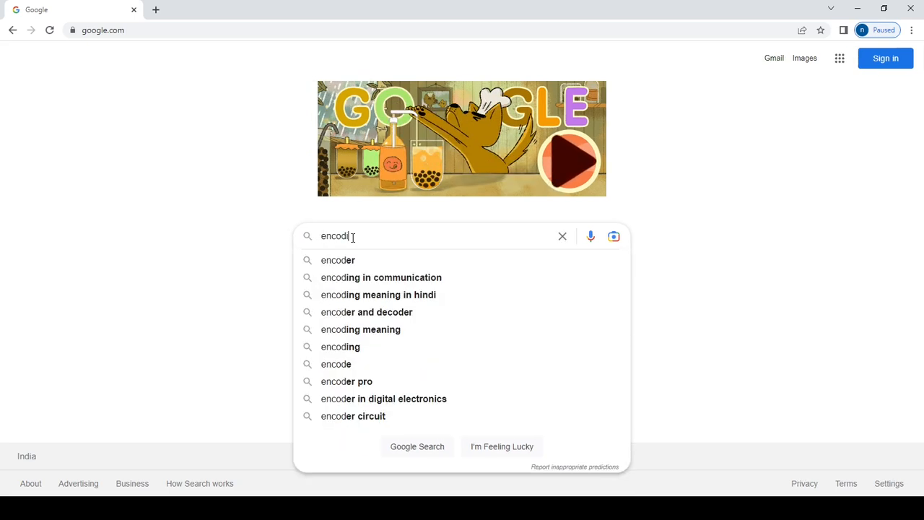
{"action": "type", "text": "ing setting"}
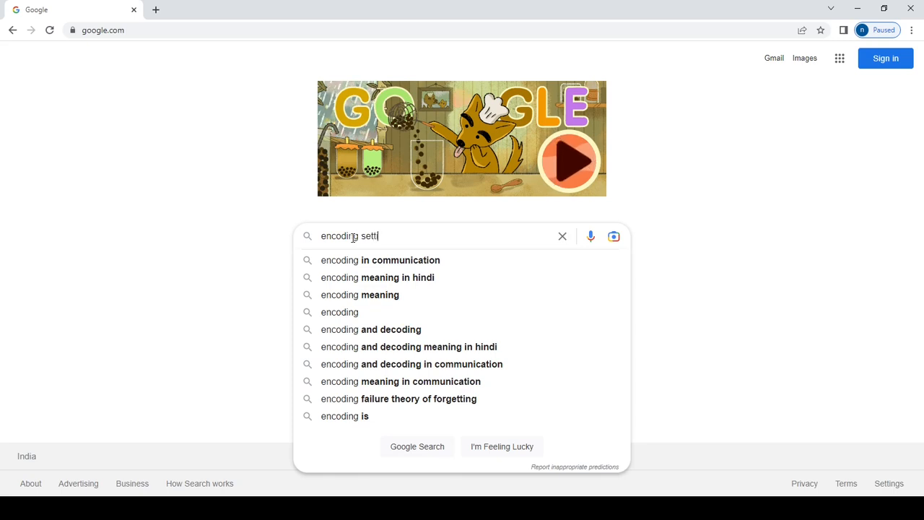
{"action": "type", "text": "s for ytoiu"}
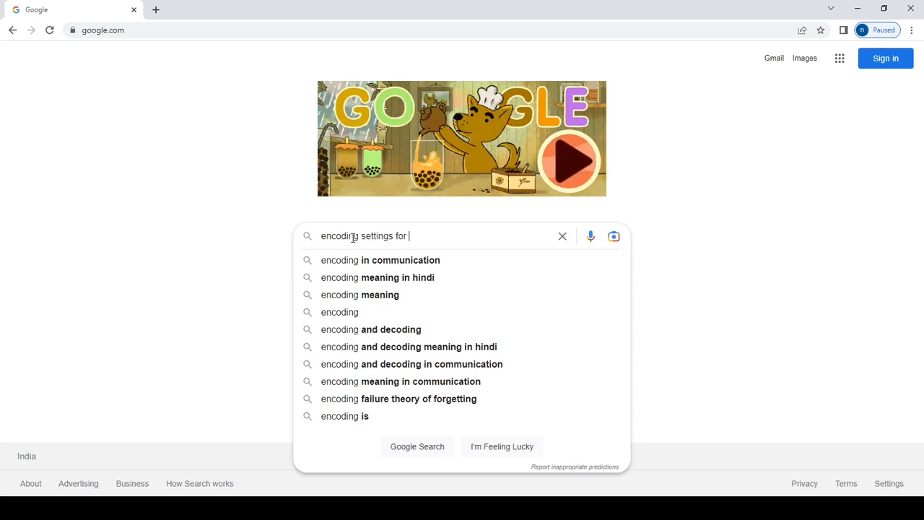
{"action": "key", "text": "BackSpace"}
{"action": "key", "text": "BackSpace"}
{"action": "key", "text": "BackSpace"}
{"action": "key", "text": "BackSpace"}
{"action": "type", "text": "o"}
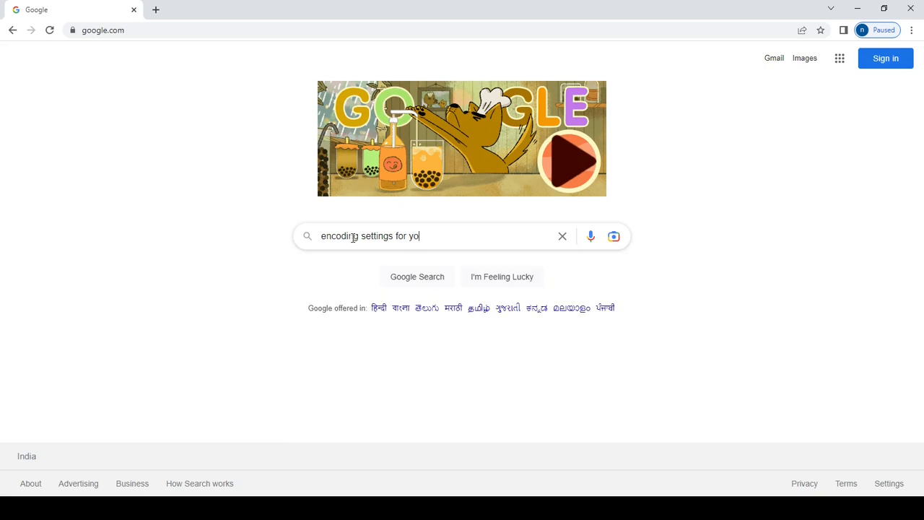
{"action": "type", "text": "utube "}
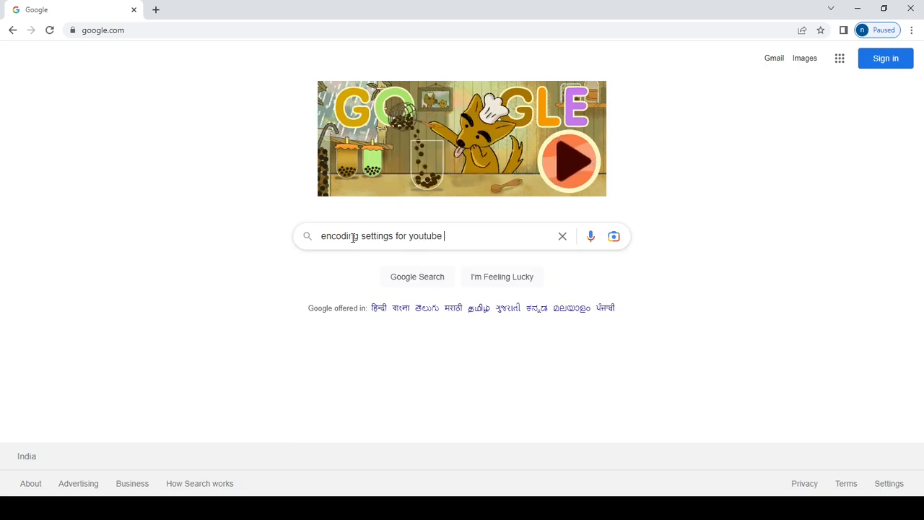
{"action": "type", "text": "videos"}
{"action": "key", "text": "Return"}
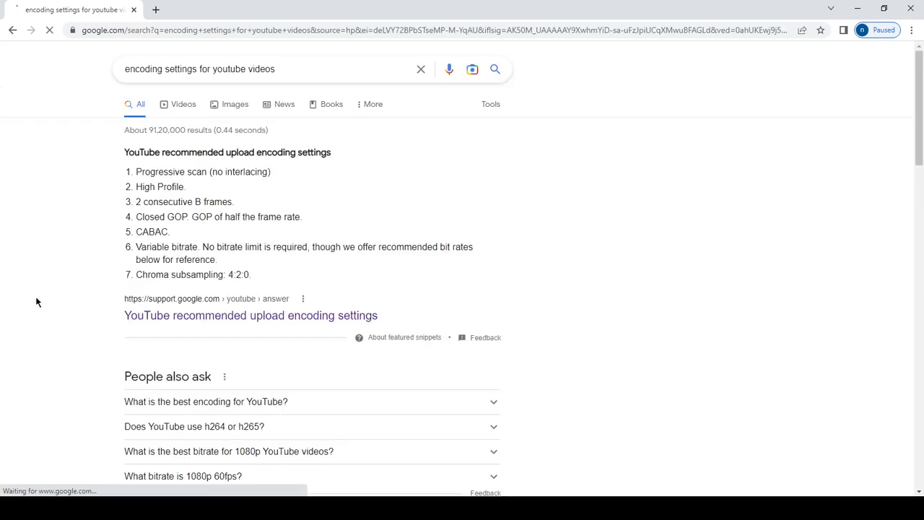
Open the result "YouTube recommended upload encoding settings" in a new tab and look through the article's list of sections.
{"action": "right_click", "coordinate": [186, 318]}
{"action": "left_click", "coordinate": [217, 325]}
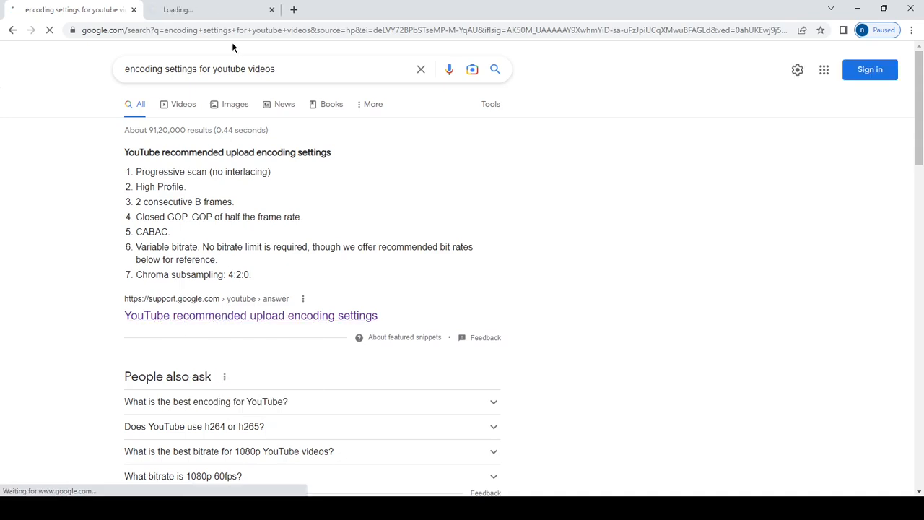
{"action": "left_click", "coordinate": [192, 9]}
{"action": "scroll", "coordinate": [923, 166], "scroll_direction": "down", "scroll_amount": 2}
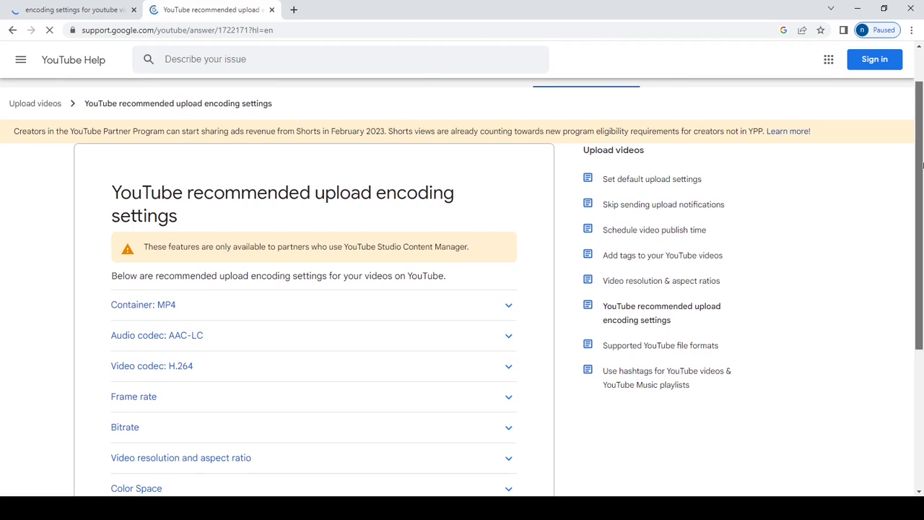
{"action": "scroll", "coordinate": [923, 166], "scroll_direction": "down", "scroll_amount": 3}
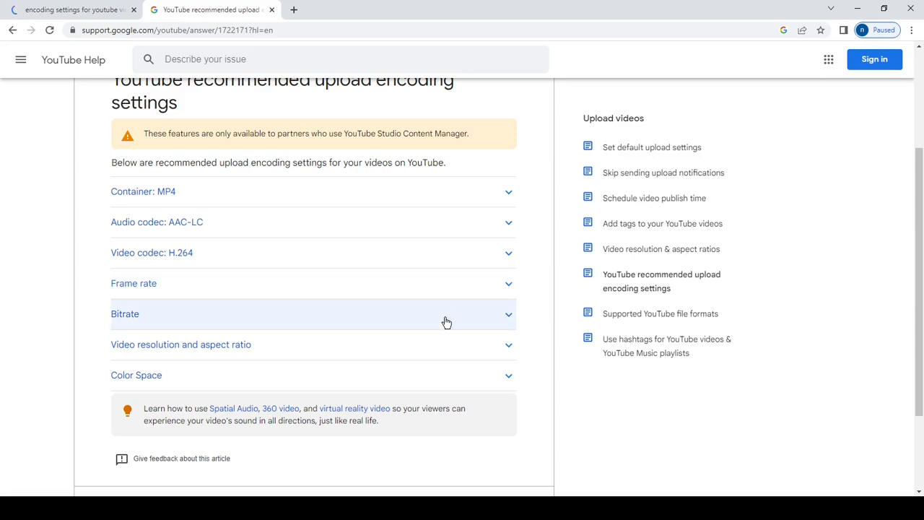
{"action": "left_click_drag", "start_coordinate": [921, 220], "coordinate": [922, 255]}
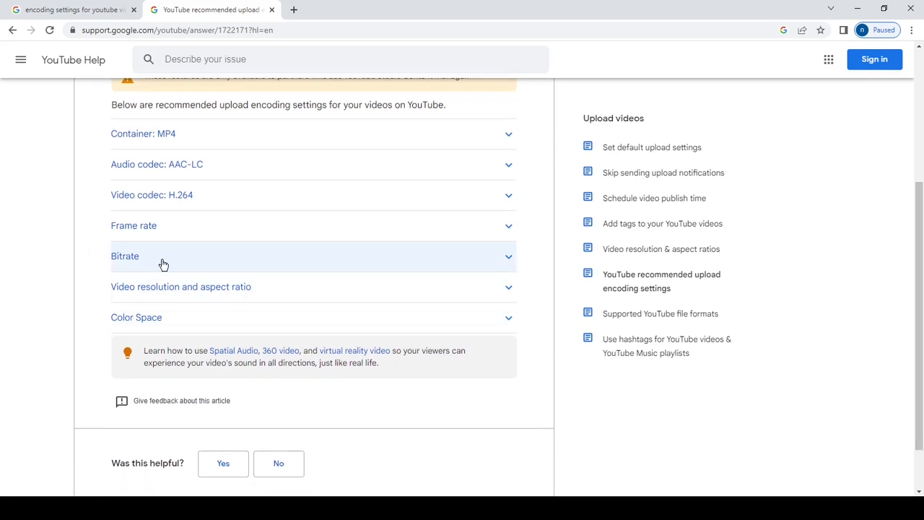
Expand the article's Bitrate section and locate the recommended video bitrate tables for SDR and HDR uploads.
{"action": "left_click", "coordinate": [334, 262]}
{"action": "left_click_drag", "start_coordinate": [921, 177], "coordinate": [922, 251]}
{"action": "double_click", "coordinate": [281, 109]}
{"action": "double_click", "coordinate": [283, 310]}
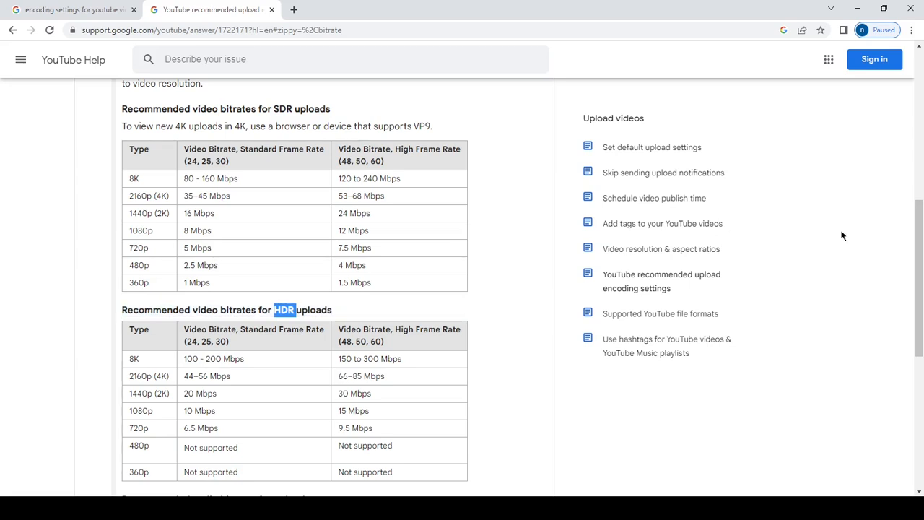
Examine the HDR upload bitrates for 1080p and 720p video, comparing the standard and high frame rate columns.
{"action": "scroll", "coordinate": [920, 249], "scroll_direction": "down", "scroll_amount": 2}
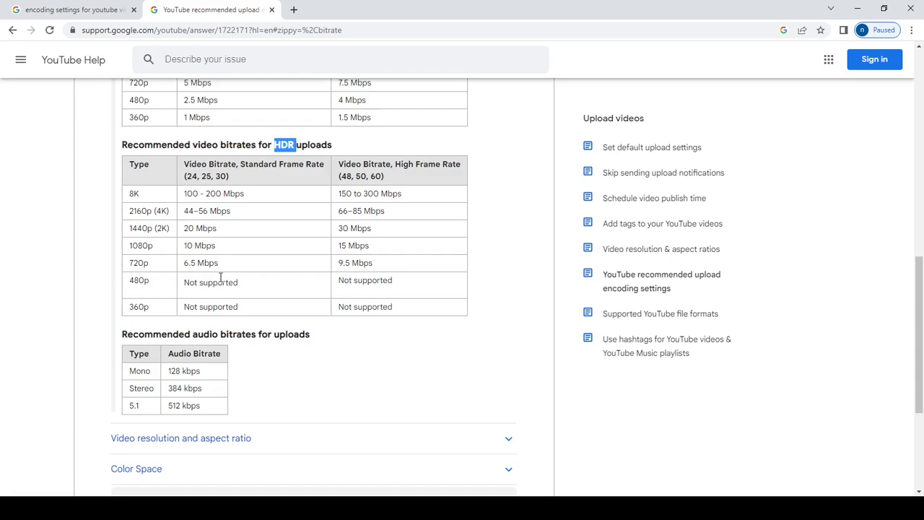
{"action": "left_click_drag", "start_coordinate": [186, 175], "coordinate": [230, 180]}
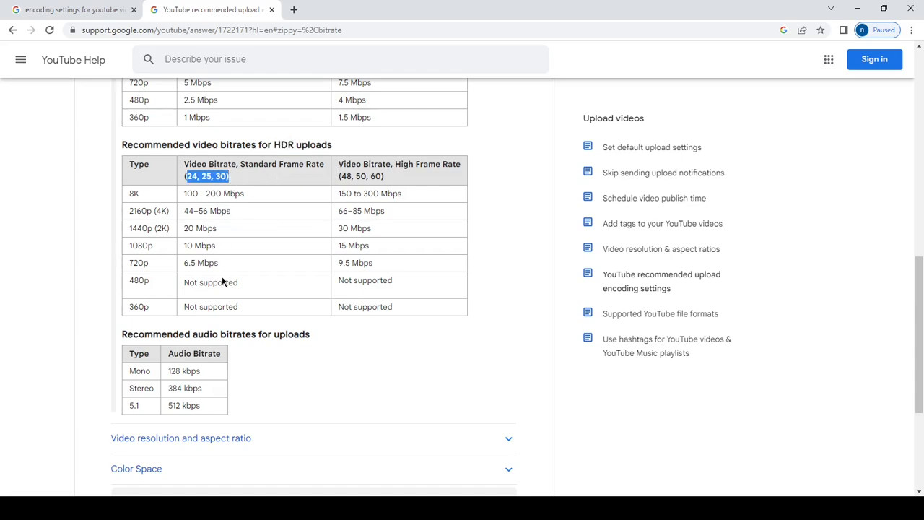
{"action": "left_click_drag", "start_coordinate": [340, 176], "coordinate": [384, 176]}
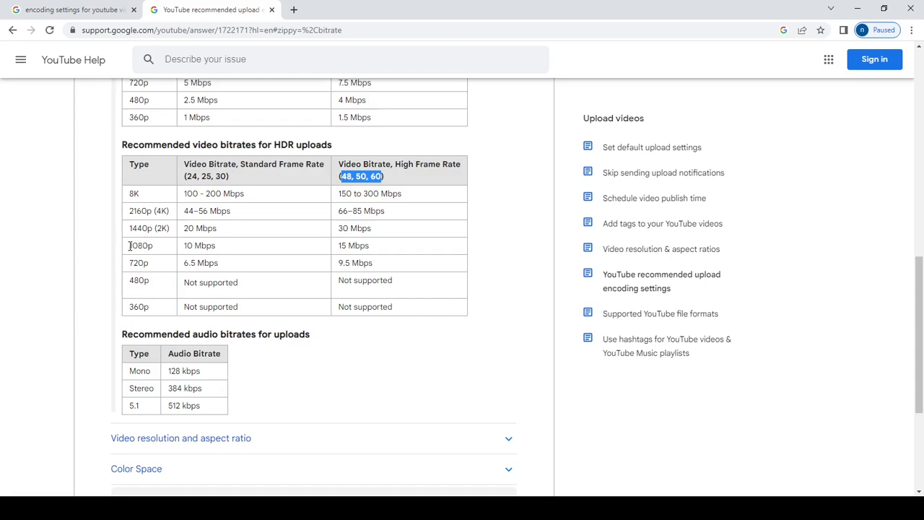
{"action": "left_click_drag", "start_coordinate": [128, 245], "coordinate": [159, 249]}
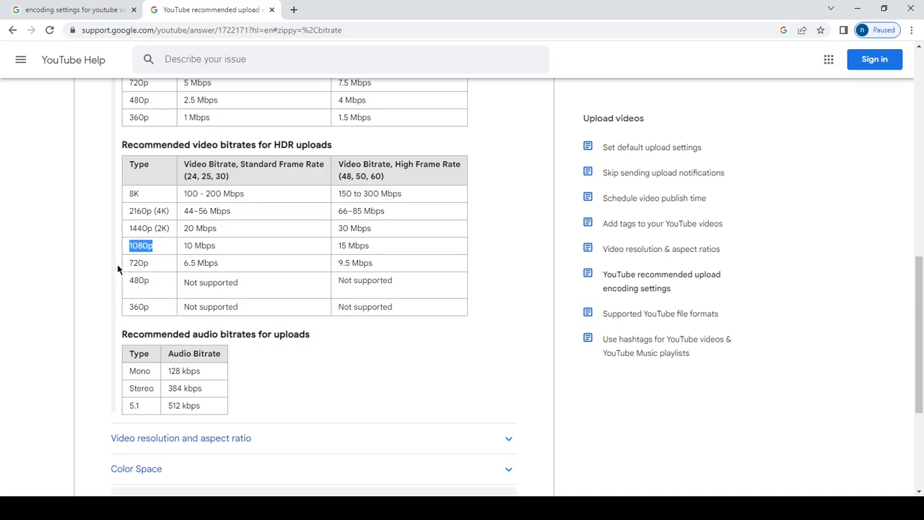
{"action": "left_click_drag", "start_coordinate": [130, 265], "coordinate": [149, 266]}
{"action": "left_click_drag", "start_coordinate": [132, 245], "coordinate": [167, 246]}
{"action": "double_click", "coordinate": [220, 176]}
{"action": "mouse_move", "coordinate": [185, 248]}
{"action": "left_mouse_down"}
{"action": "mouse_move", "coordinate": [214, 246]}
{"action": "mouse_move", "coordinate": [186, 245]}
{"action": "left_mouse_up"}
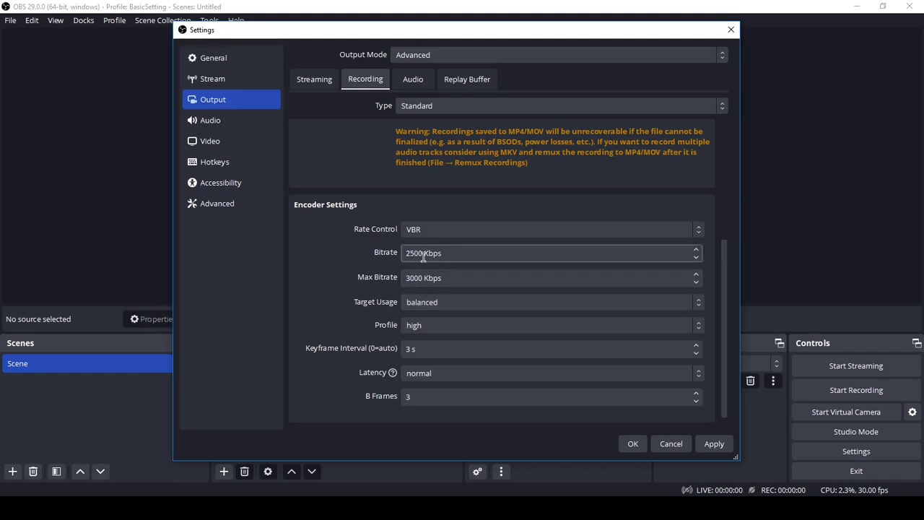
Return to the recording encoder settings in OBS Studio and set the Bitrate to 8000 Kbps.
{"action": "double_click", "coordinate": [424, 252]}
{"action": "left_click", "coordinate": [422, 253]}
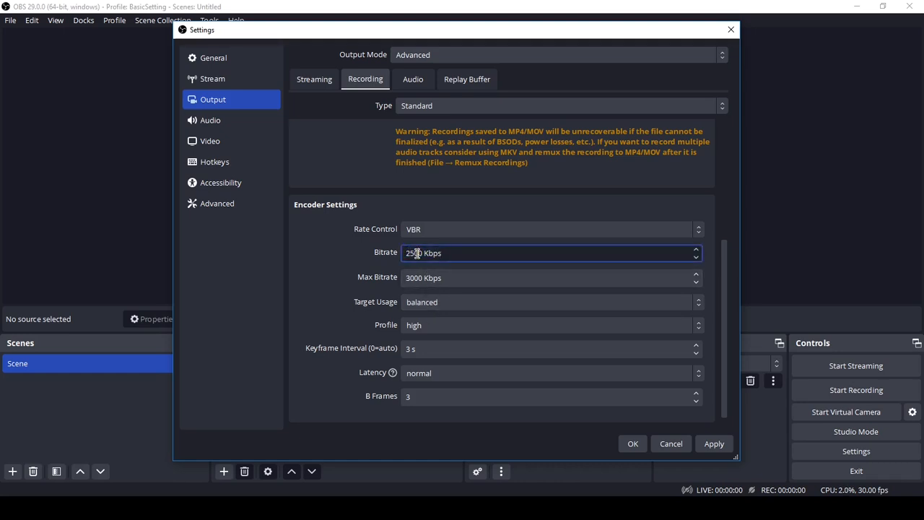
{"action": "left_click_drag", "start_coordinate": [423, 253], "coordinate": [397, 252]}
{"action": "type", "text": "8000"}
Set the recording encoder's Max Bitrate to 10000 Kbps.
{"action": "left_click_drag", "start_coordinate": [424, 277], "coordinate": [403, 277]}
{"action": "type", "text": "80003000"}
{"action": "key", "text": "BackSpace"}
{"action": "key", "text": "BackSpace"}
{"action": "key", "text": "BackSpace"}
{"action": "key", "text": "BackSpace"}
{"action": "type", "text": "10000"}
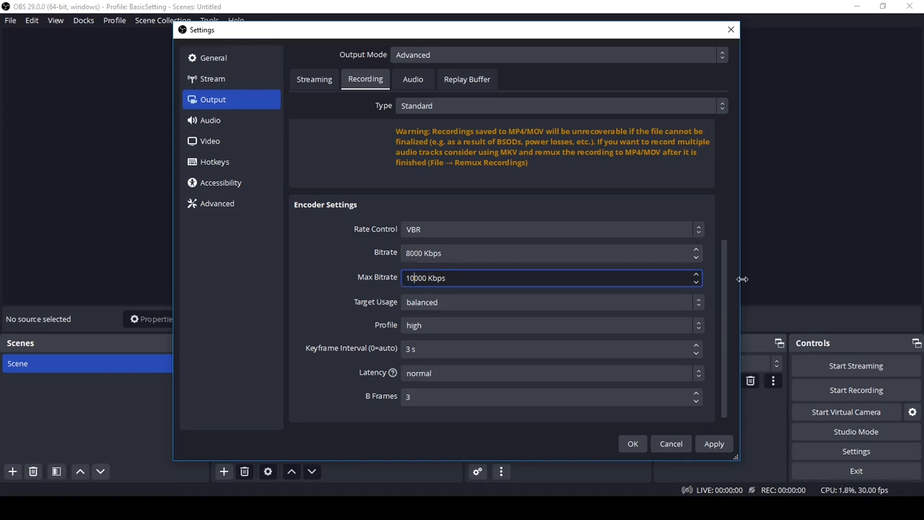
Apply the recording output settings and close the Settings dialog.
{"action": "left_click_drag", "start_coordinate": [726, 295], "coordinate": [728, 315]}
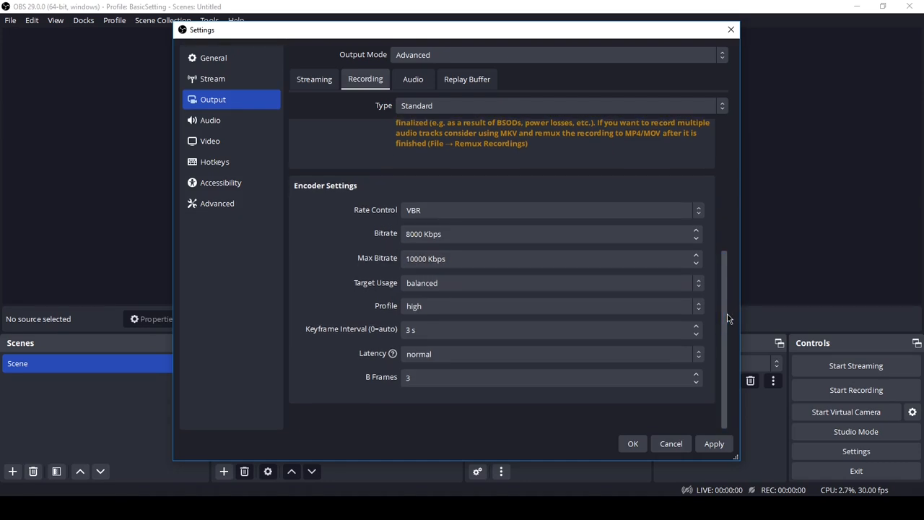
{"action": "left_click", "coordinate": [714, 443]}
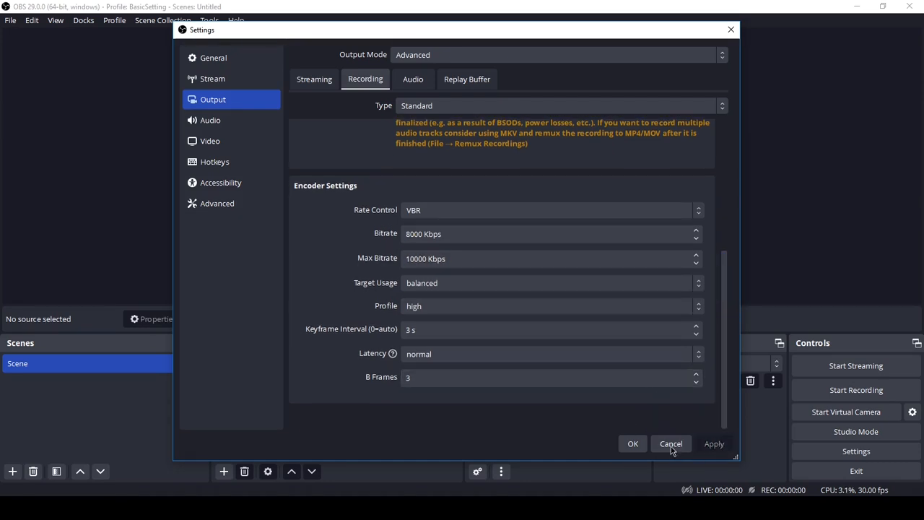
{"action": "left_click", "coordinate": [633, 444]}
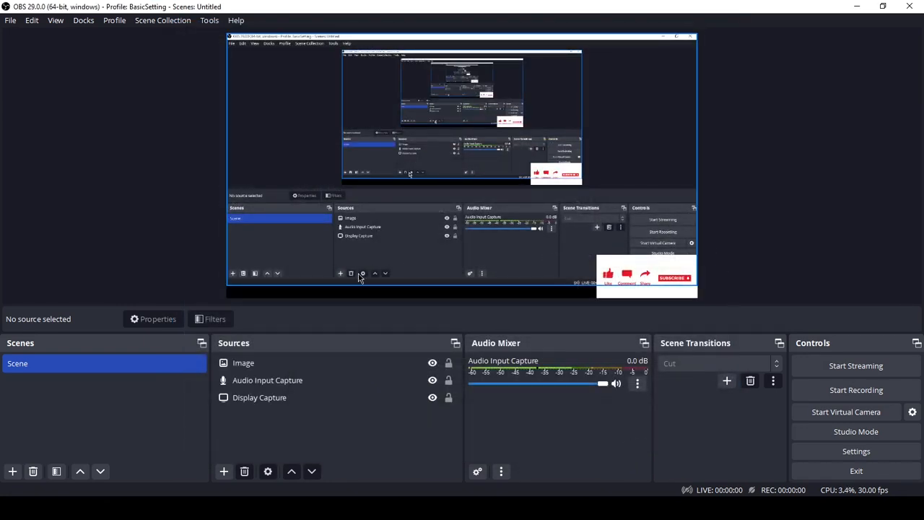
{"action": "left_click", "coordinate": [345, 403]}
{"action": "left_click", "coordinate": [345, 412]}
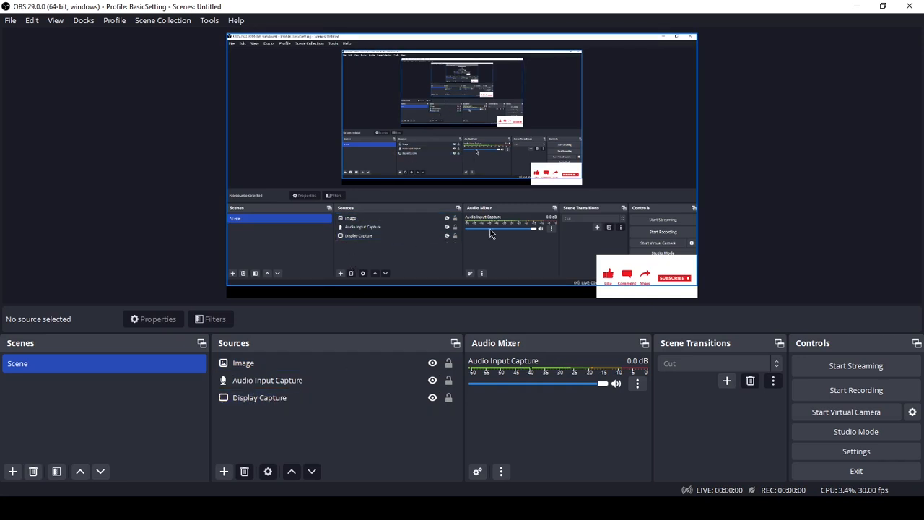